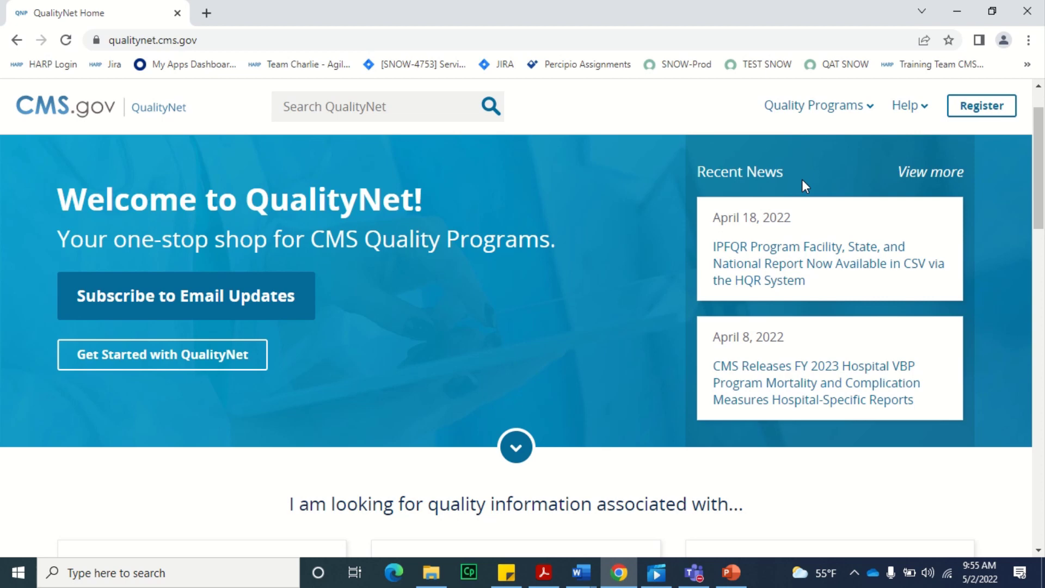
# - From the Help menu, open the Q&A Tool Main Page in a new tab
pyautogui.click(922, 114)
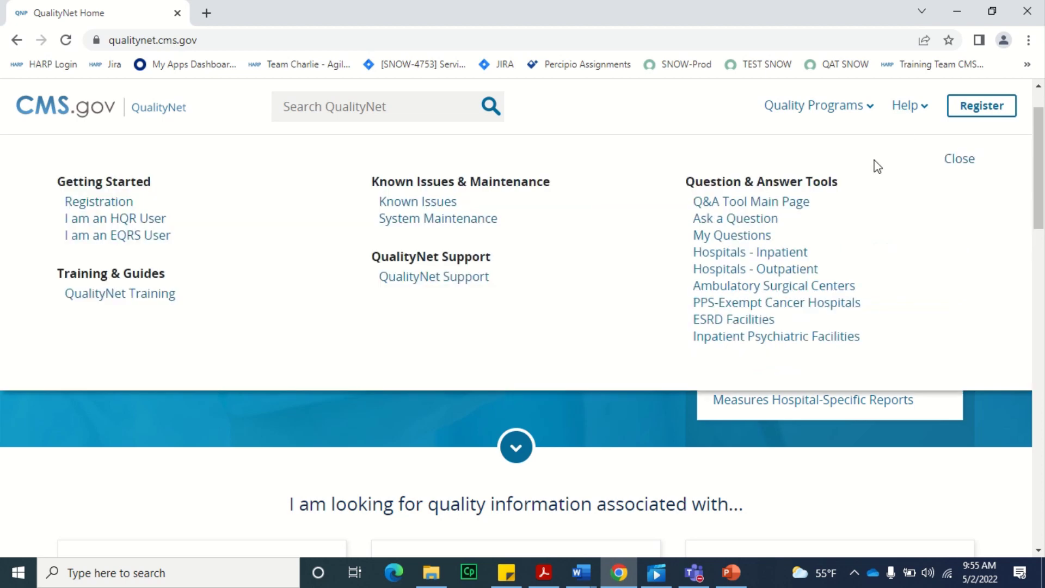
pyautogui.click(785, 208)
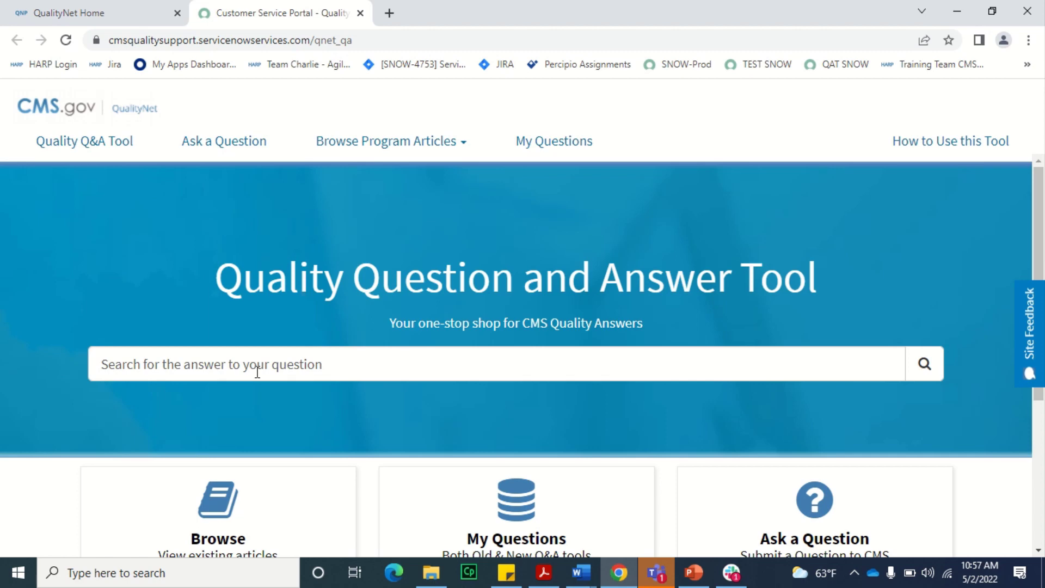
# - Search the Q&A articles for 'hospital' and scroll through the matching results
pyautogui.click(258, 372)
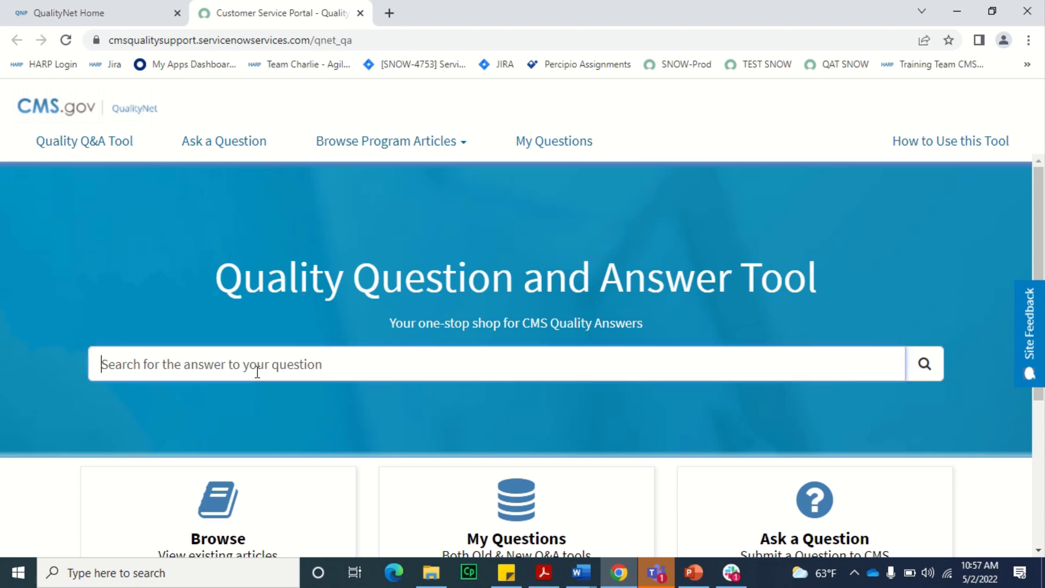
pyautogui.write('hospital')
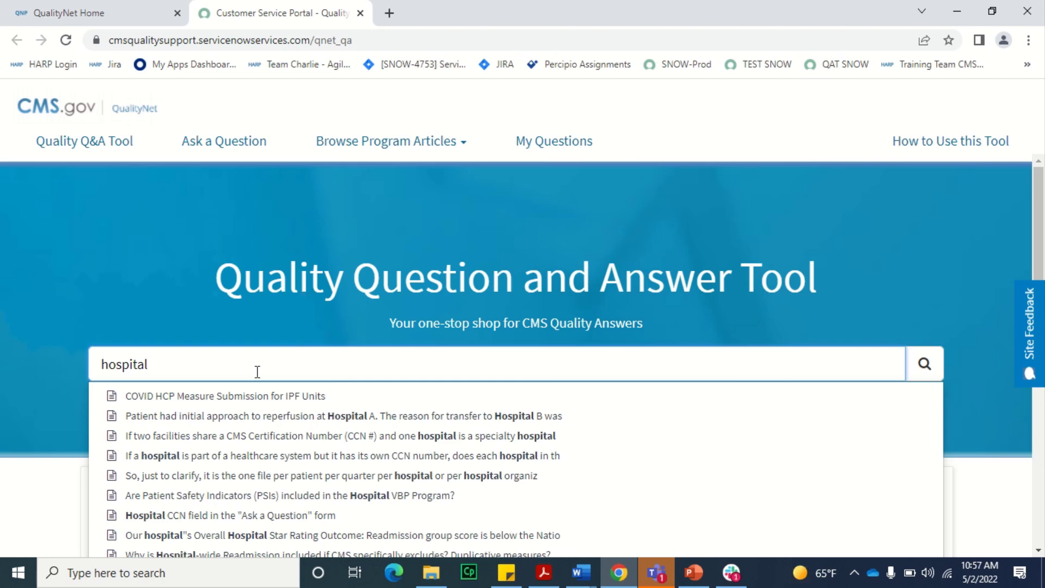
pyautogui.press('Return')
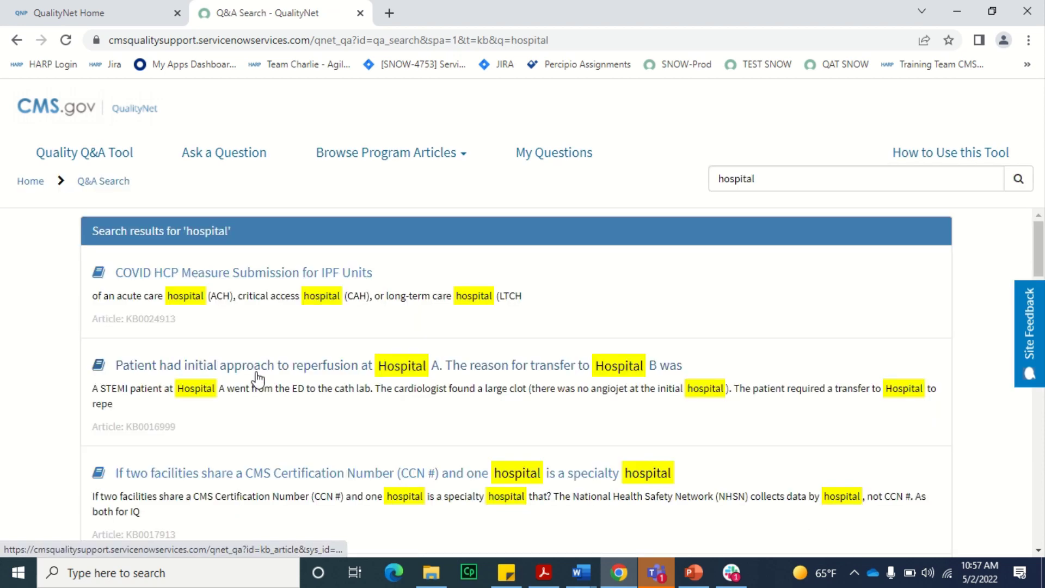
pyautogui.scroll(-10, 258, 378)
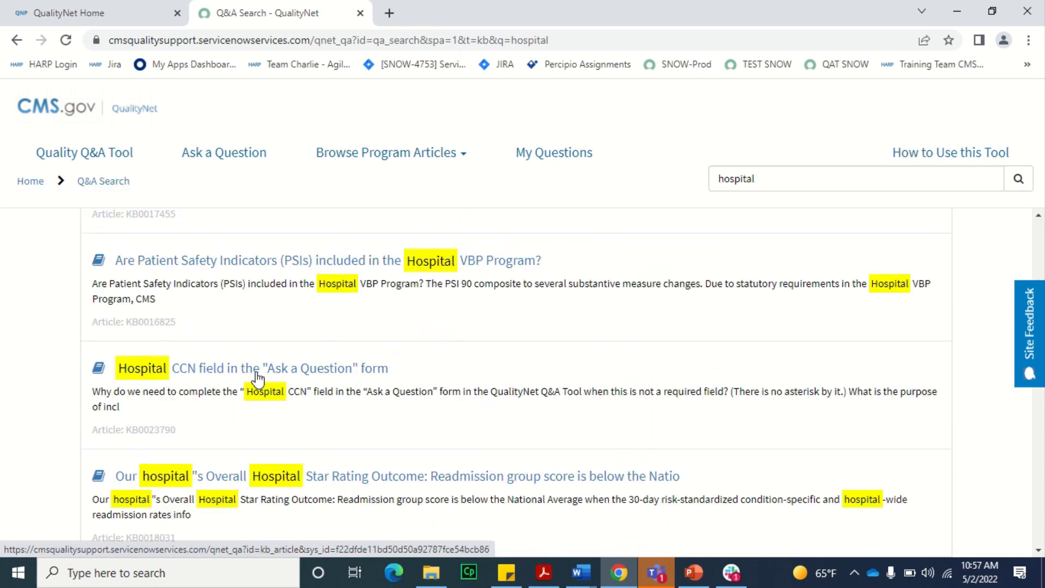
pyautogui.scroll(-1, 258, 378)
pyautogui.scroll(-1, 258, 378)
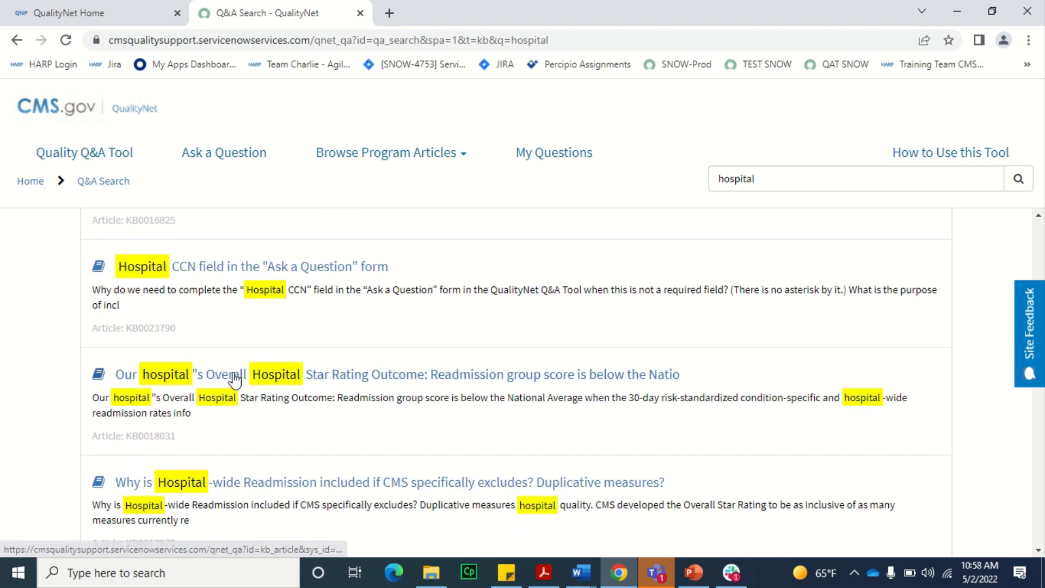
# - Open the 'Our hospital's Overall Hospital Star Rating Outcome…' readmission article
pyautogui.click(235, 379)
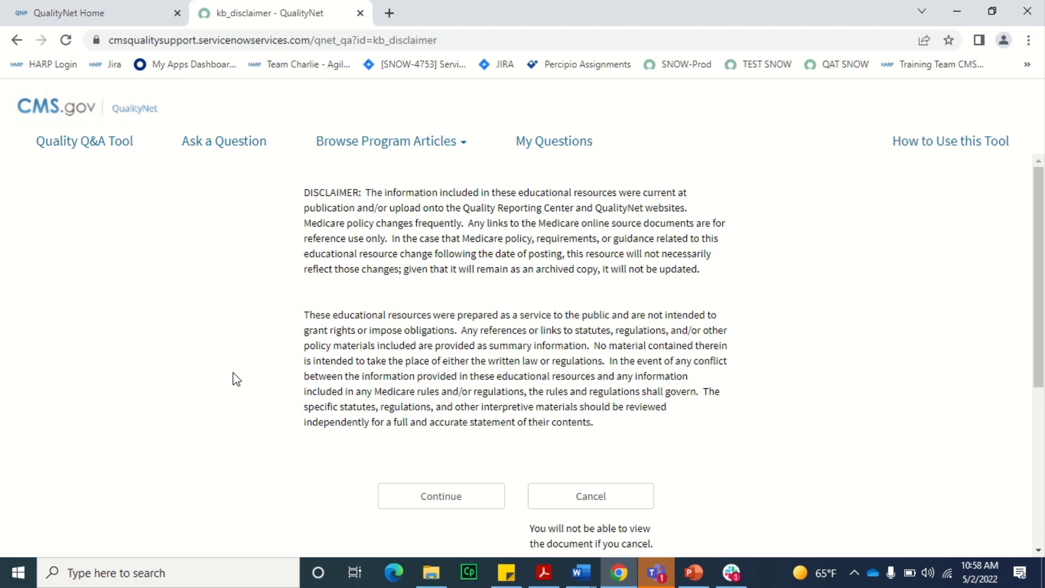
# - Accept the disclaimer, read the Star Rating readmission article, and expand Browse Program Articles
pyautogui.click(419, 499)
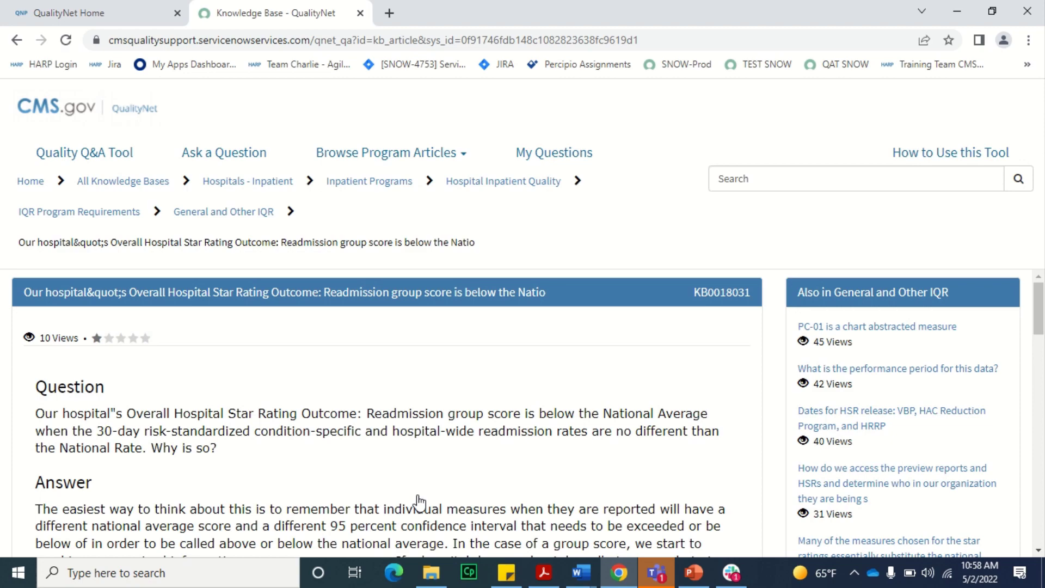
pyautogui.scroll(-8, 419, 500)
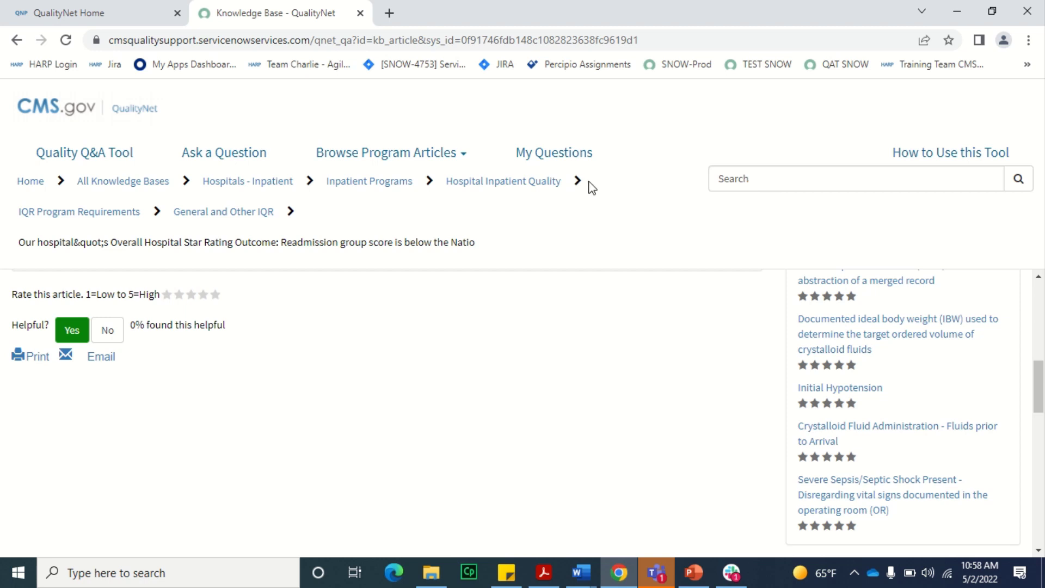
pyautogui.click(449, 162)
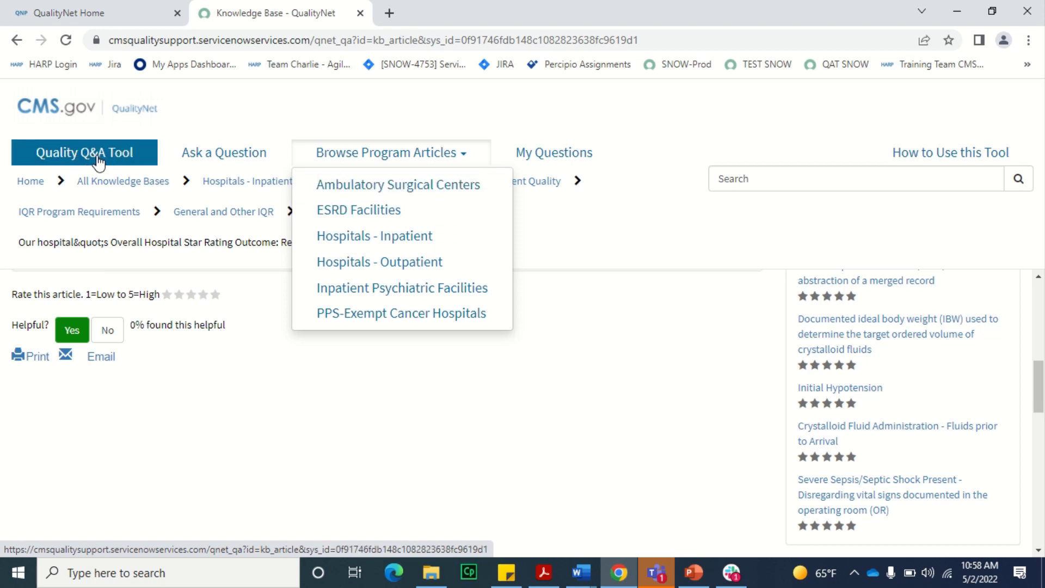
# - Return to the Quality Q&A Tool home page and open the Browse view of all knowledge bases
pyautogui.click(98, 162)
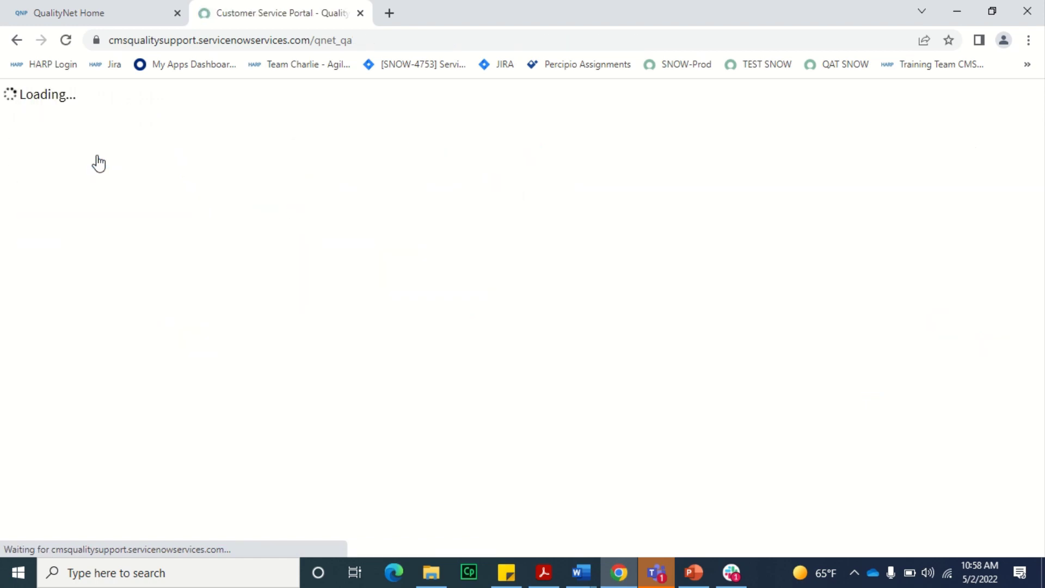
pyautogui.scroll(-2, 164, 359)
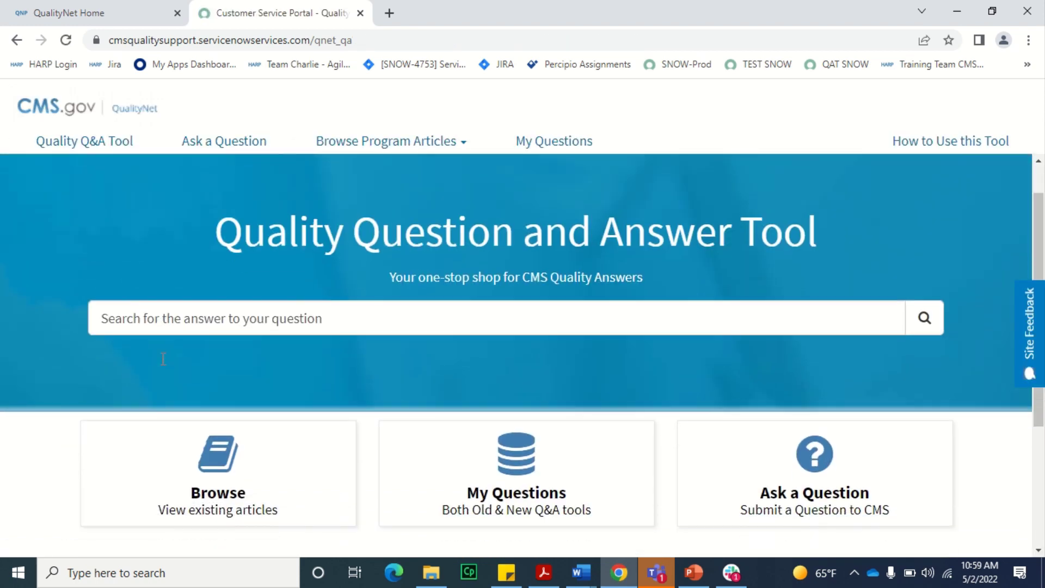
pyautogui.click(200, 441)
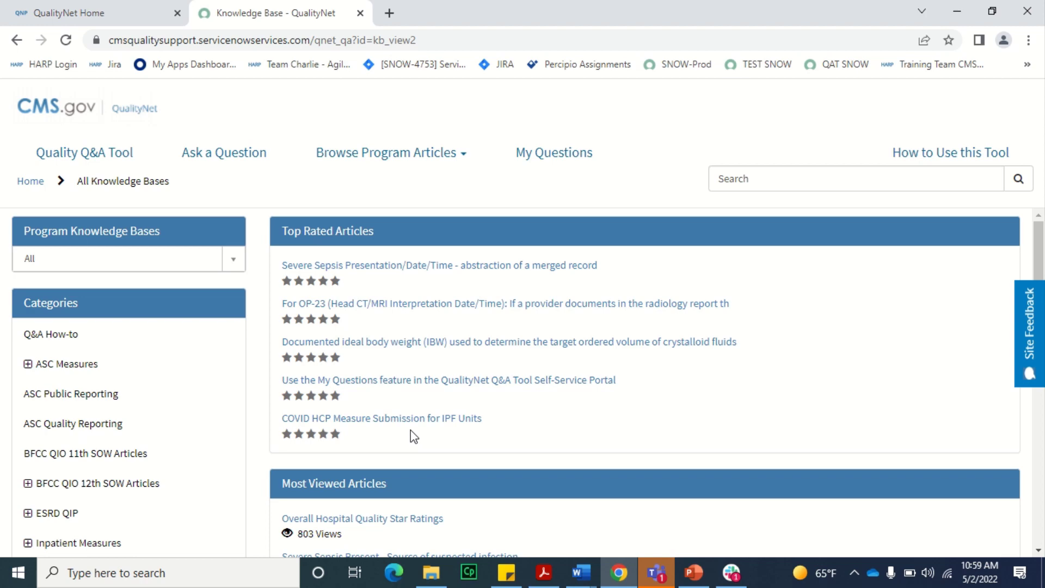
# - Select the Hospitals - Inpatient knowledge base and expand Inpatient Measures into its subcategories
pyautogui.click(234, 260)
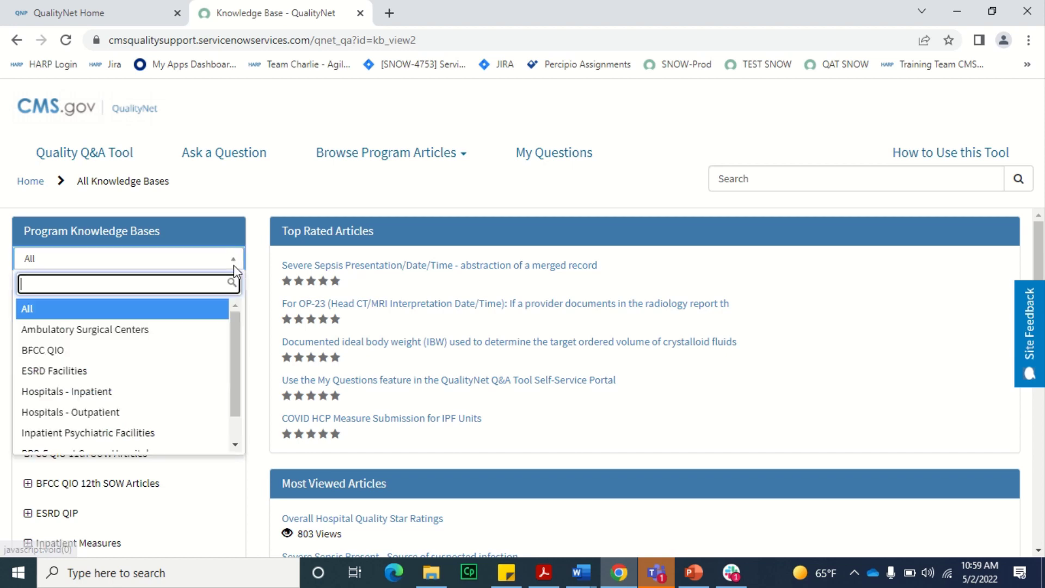
pyautogui.click(112, 393)
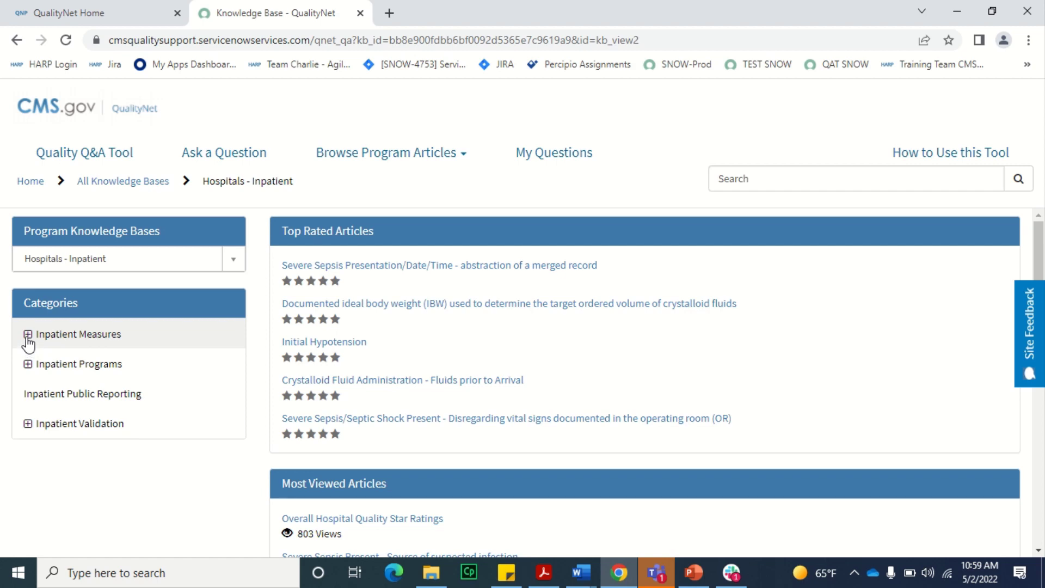
pyautogui.click(28, 335)
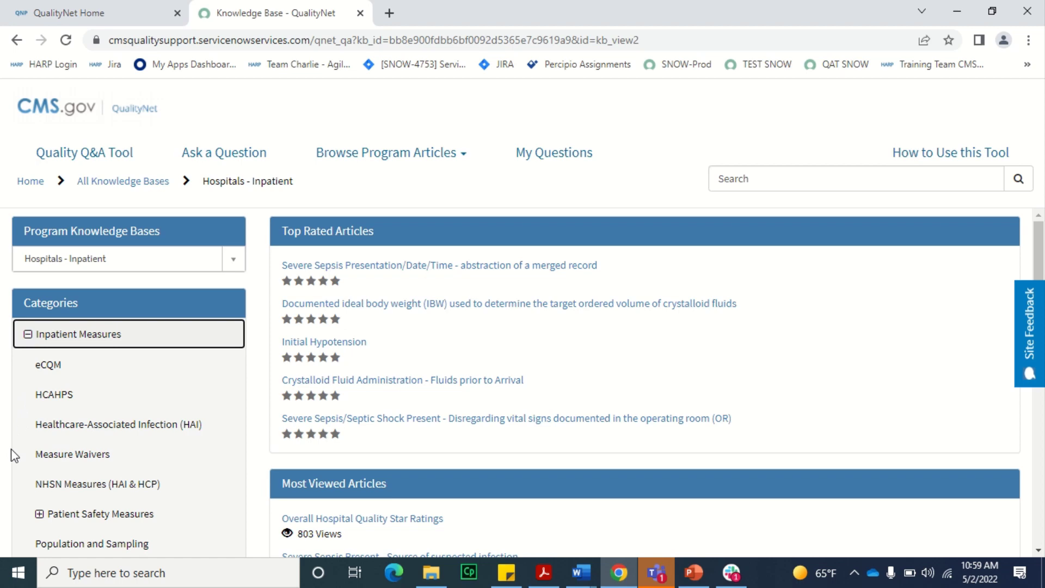
pyautogui.scroll(-4, 10, 459)
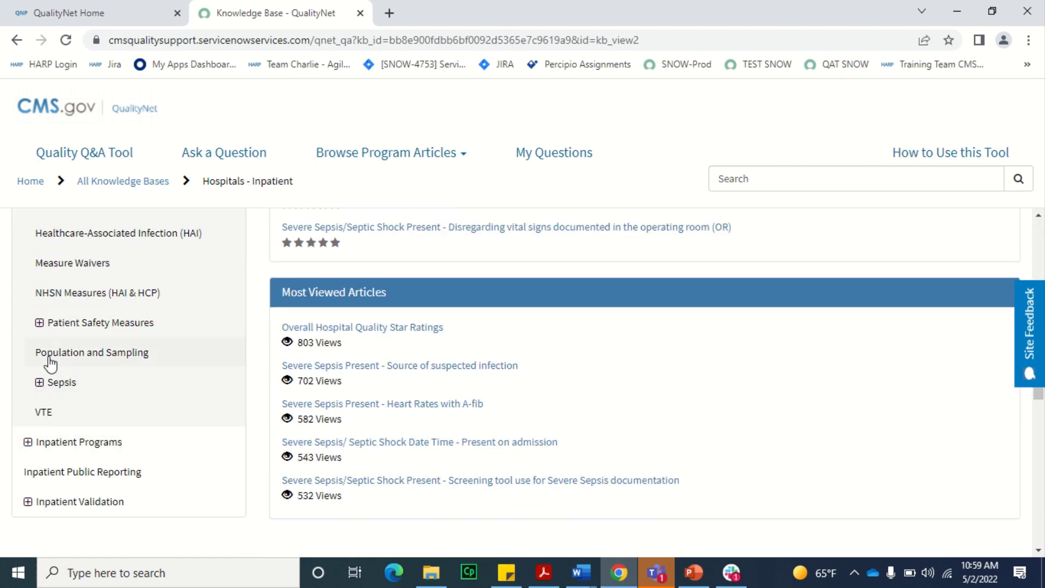
# - Show the Measure Waivers articles, such as IPPS Exception and IQR opt-out questions
pyautogui.click(78, 265)
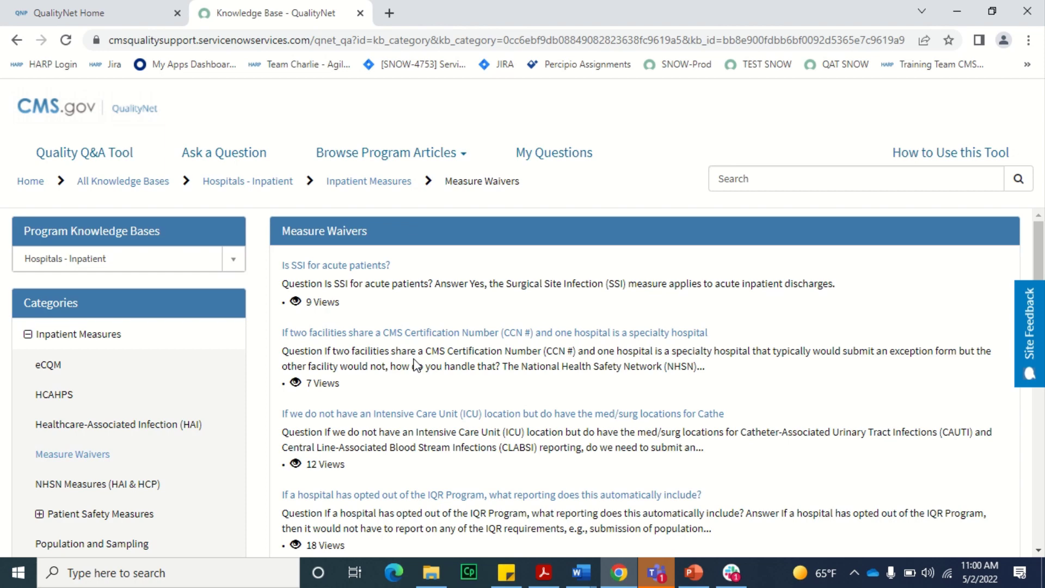
pyautogui.scroll(-4, 413, 345)
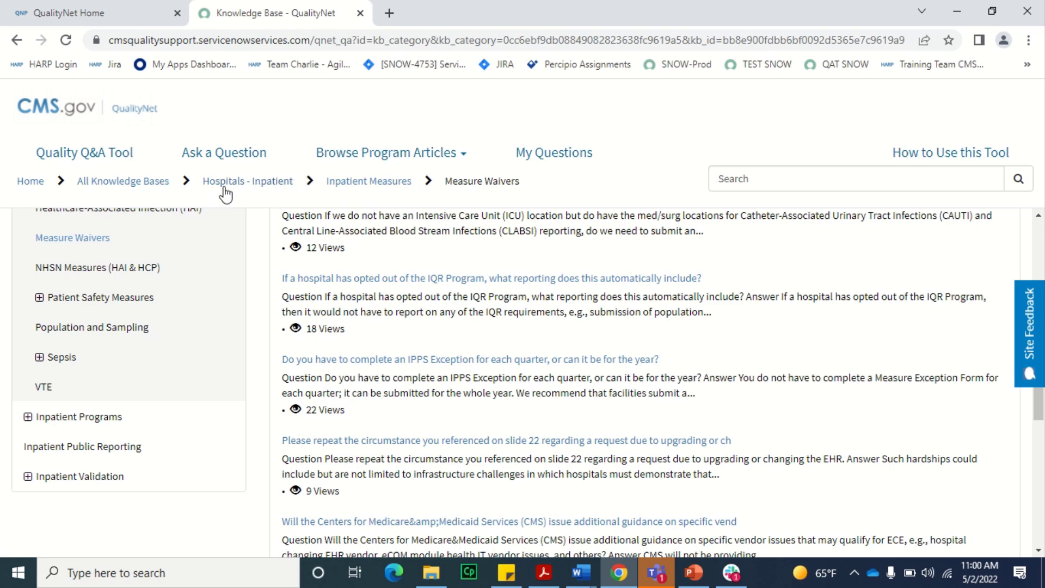
# - Go back via All Knowledge Bases and open the Ask a Question submission form
pyautogui.click(143, 187)
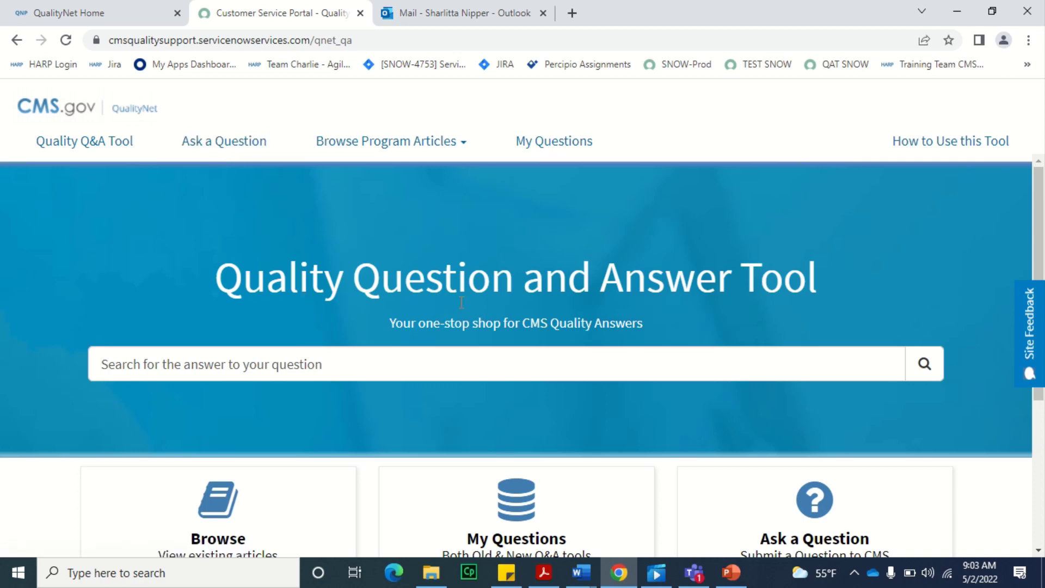
pyautogui.scroll(-2, 631, 326)
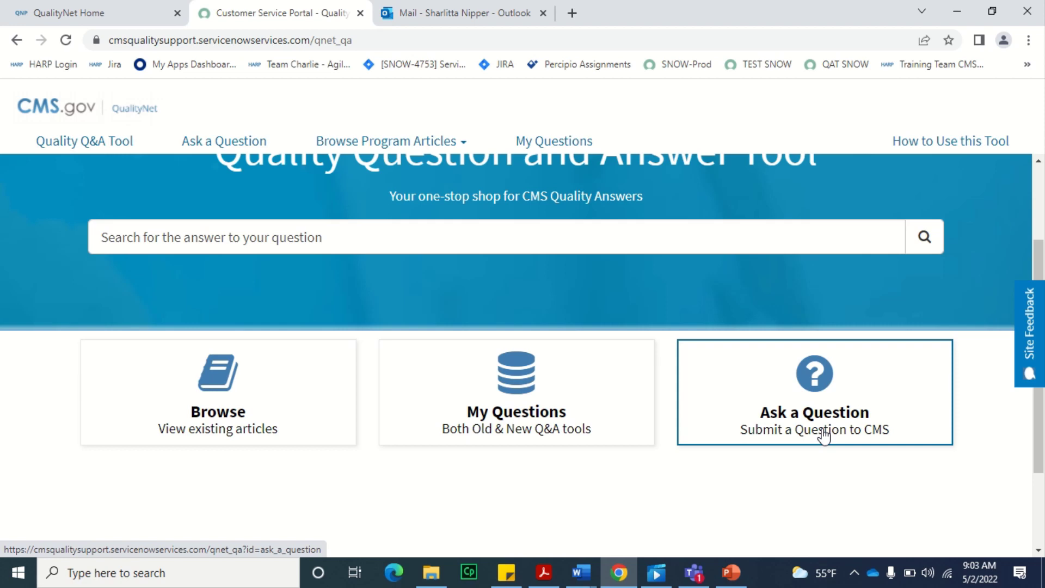
pyautogui.click(824, 435)
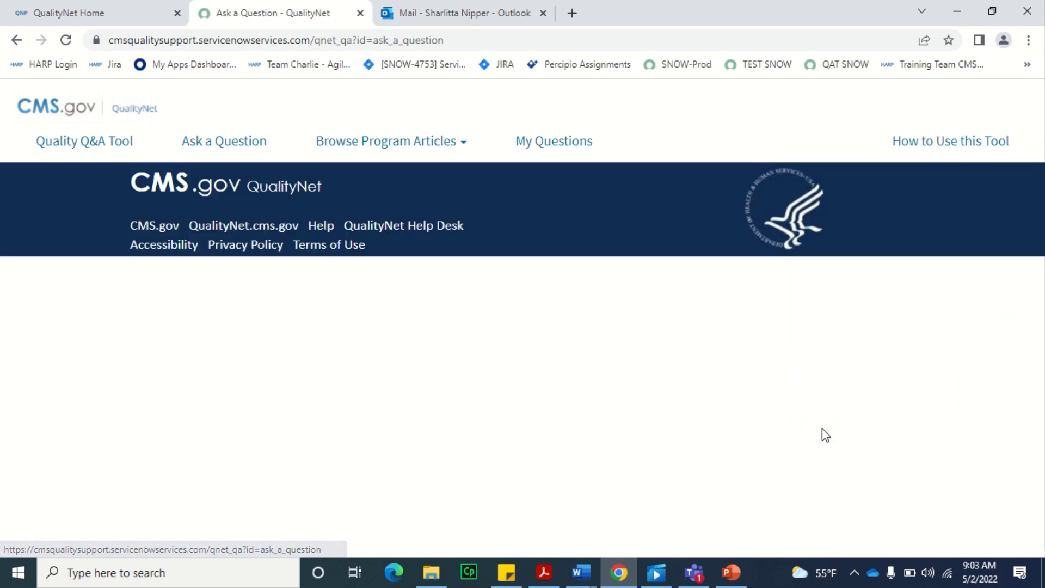
pyautogui.scroll(-1, 824, 436)
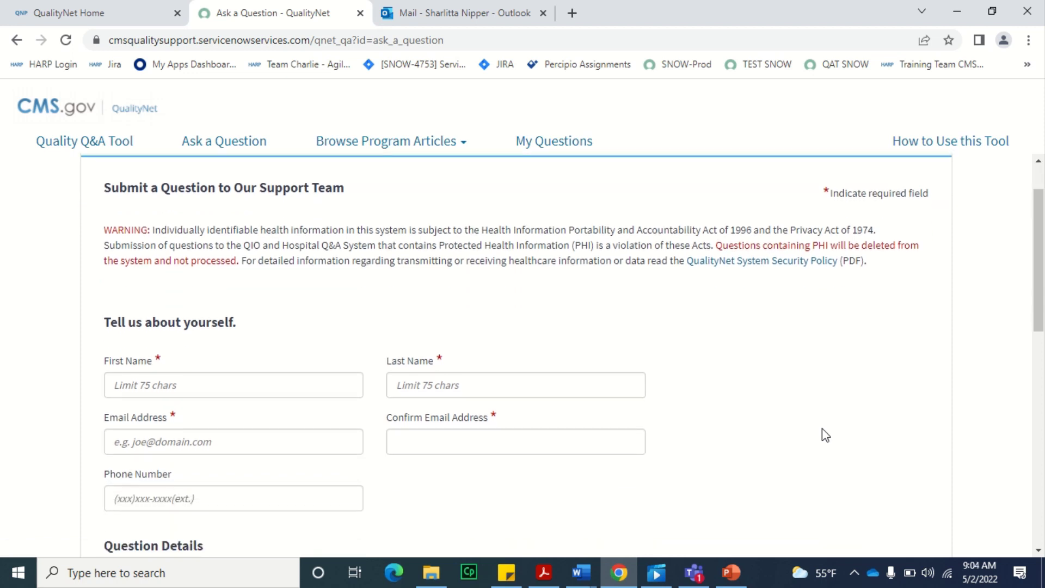
# - Enter the asker's first and last name, e-mail address with confirmation, and phone number
pyautogui.scroll(-1, 824, 435)
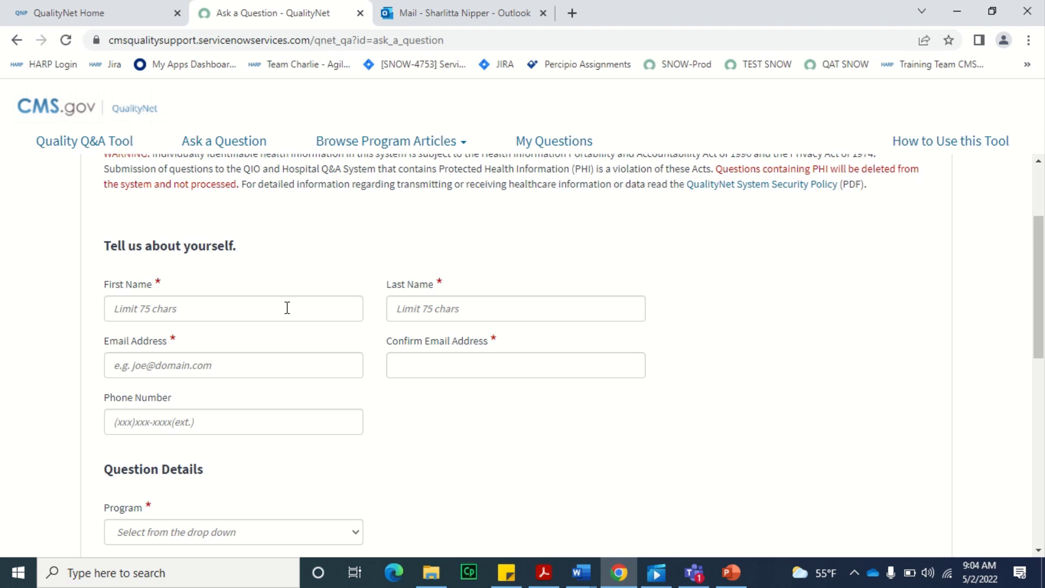
pyautogui.click(287, 308)
pyautogui.write('Jane')
pyautogui.press('Tab')
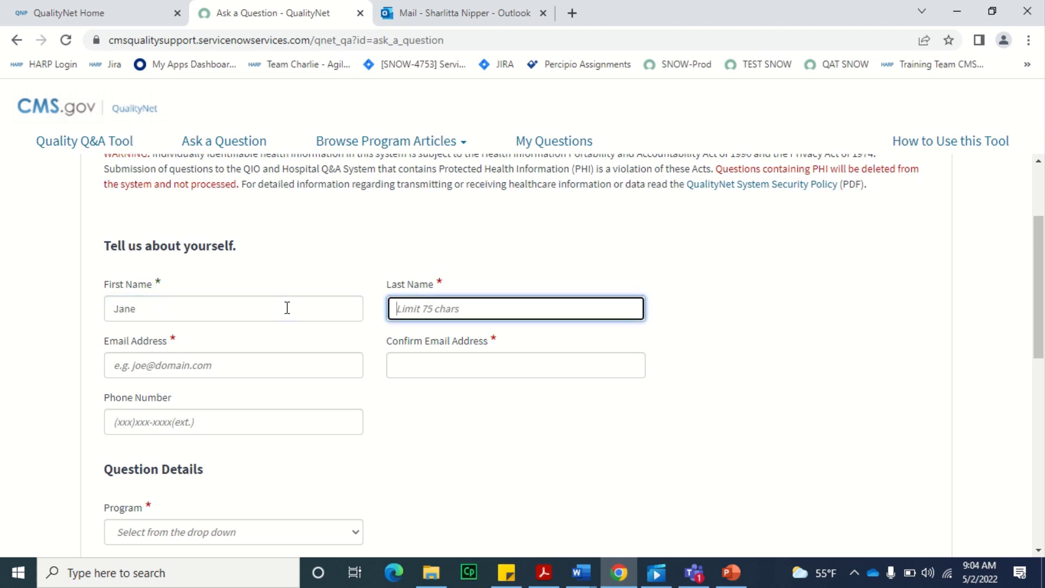
pyautogui.write('Doe')
pyautogui.click(203, 378)
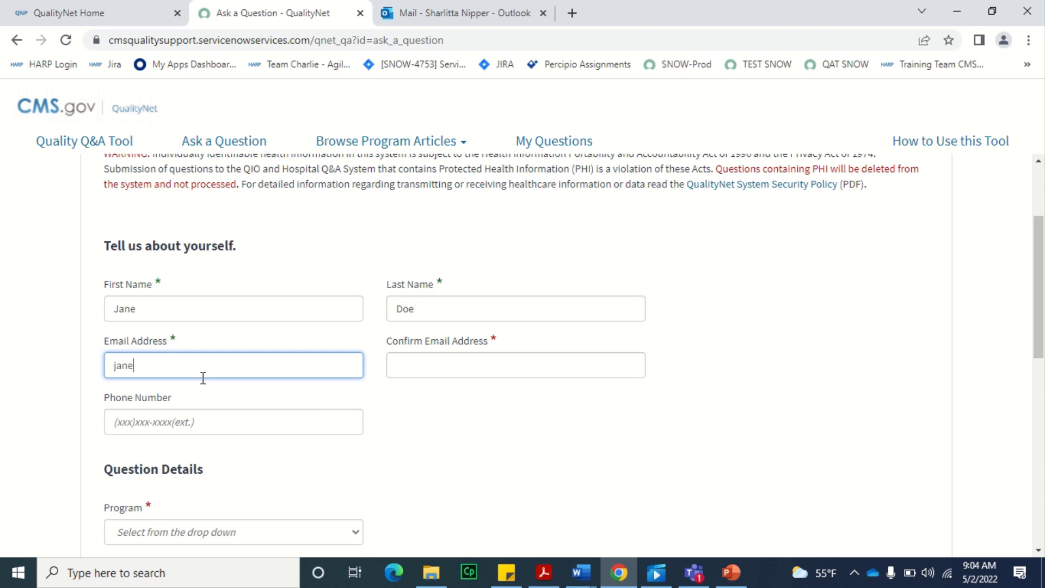
pyautogui.click(497, 360)
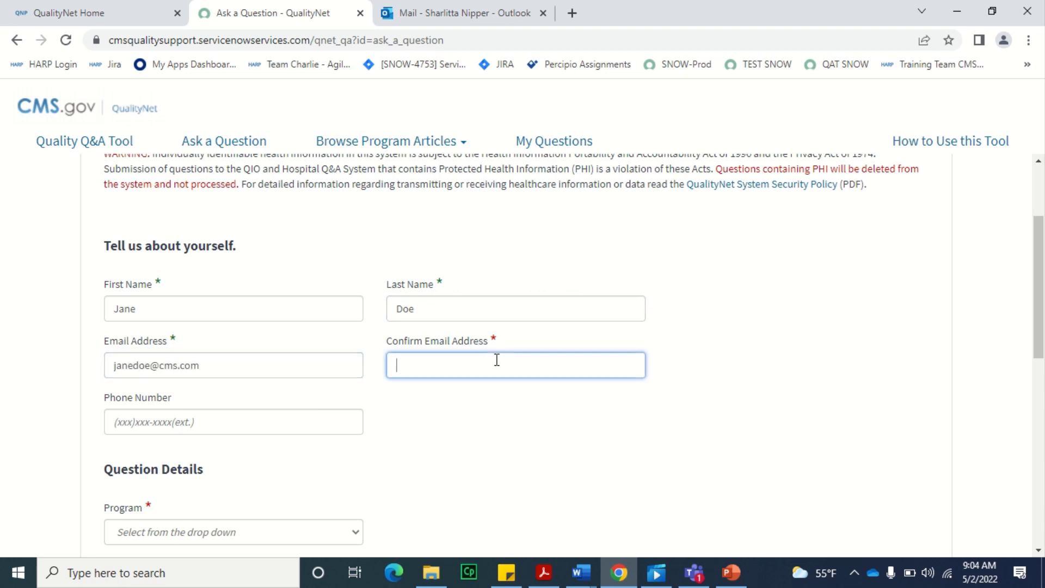
pyautogui.click(230, 424)
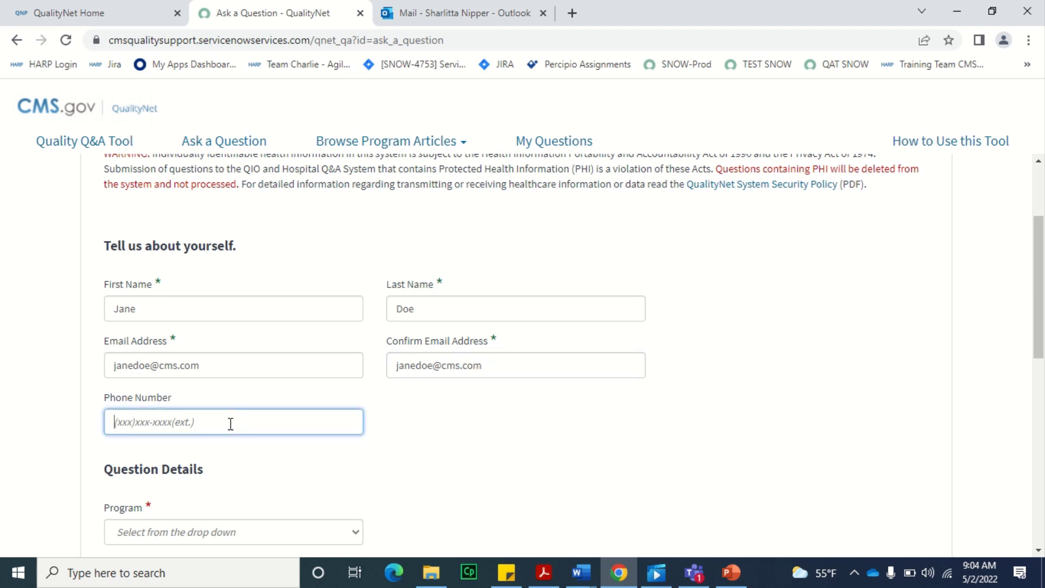
pyautogui.write('(222)222-2221(ext:')
# - Set the question's Program to Inpatient Claims-Based Measures
pyautogui.scroll(-4, 394, 466)
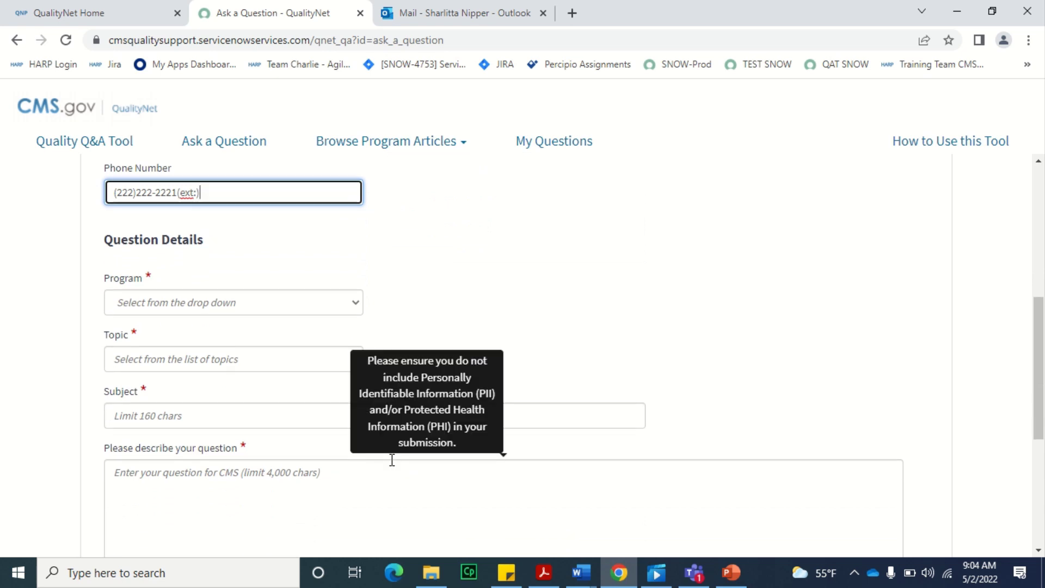
pyautogui.click(352, 302)
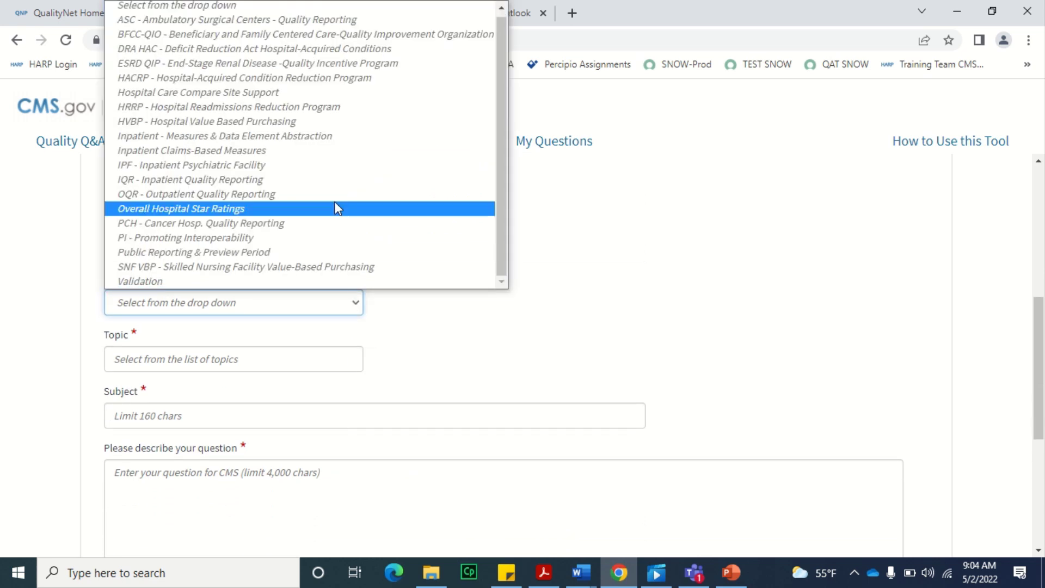
pyautogui.click(321, 155)
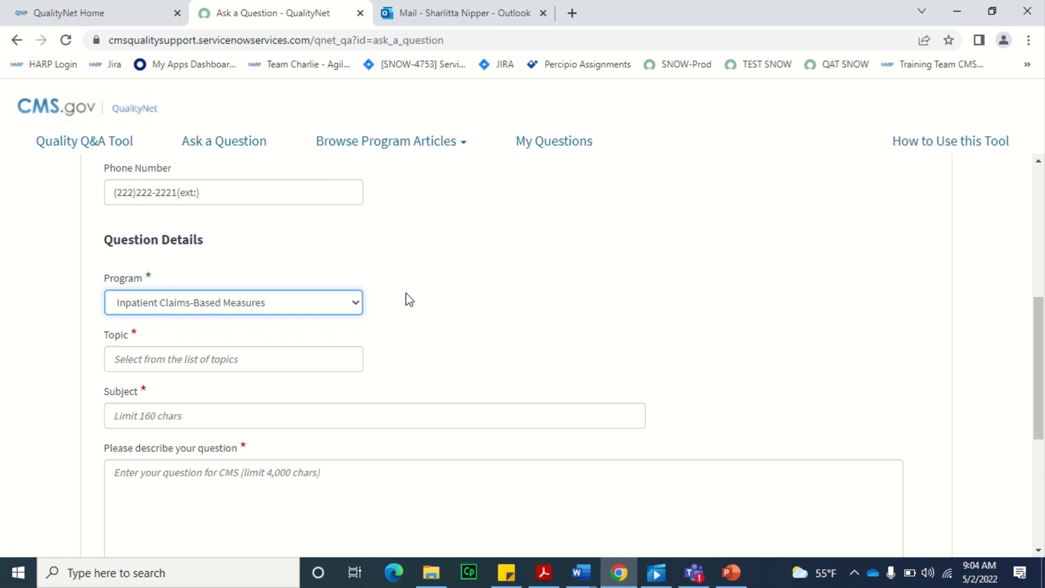
# - Set the question's Topic to 'Question about results'
pyautogui.scroll(-2, 409, 300)
pyautogui.click(279, 253)
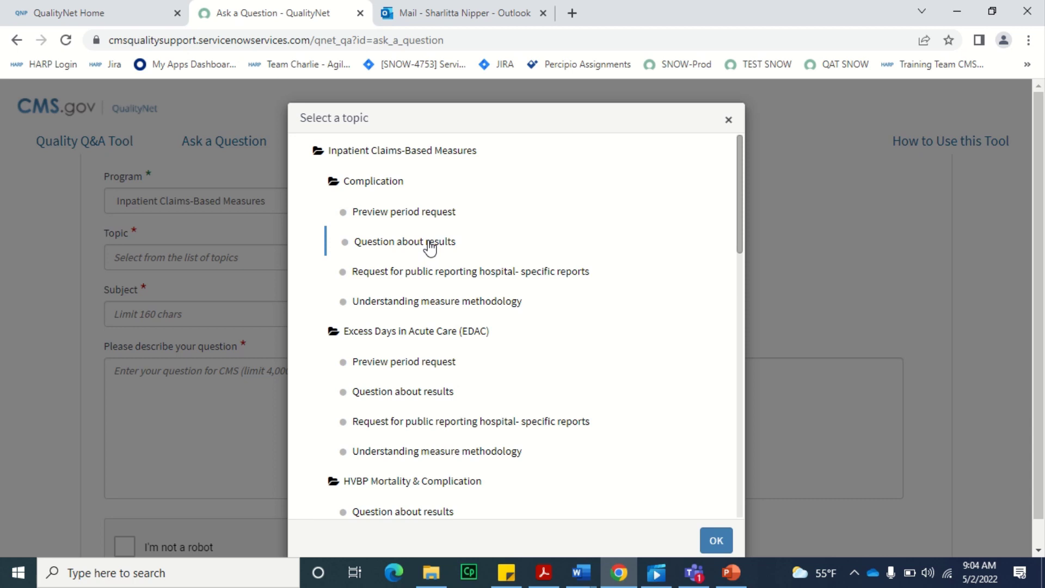
pyautogui.click(429, 243)
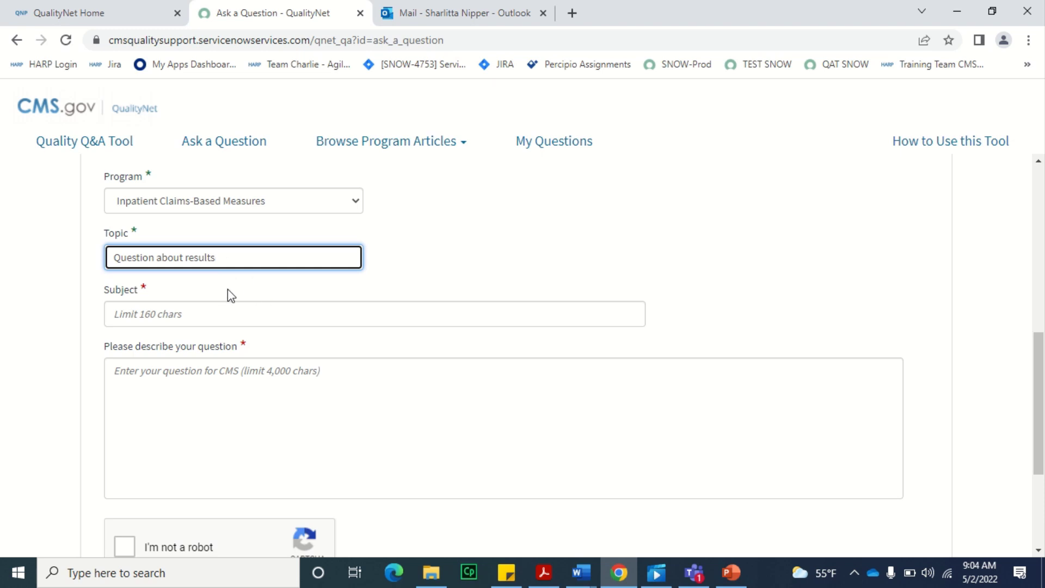
# - Enter subject 'General Question' and description 'General Question -additional details', then tick I'm not a robot
pyautogui.click(218, 320)
pyautogui.write('Gen')
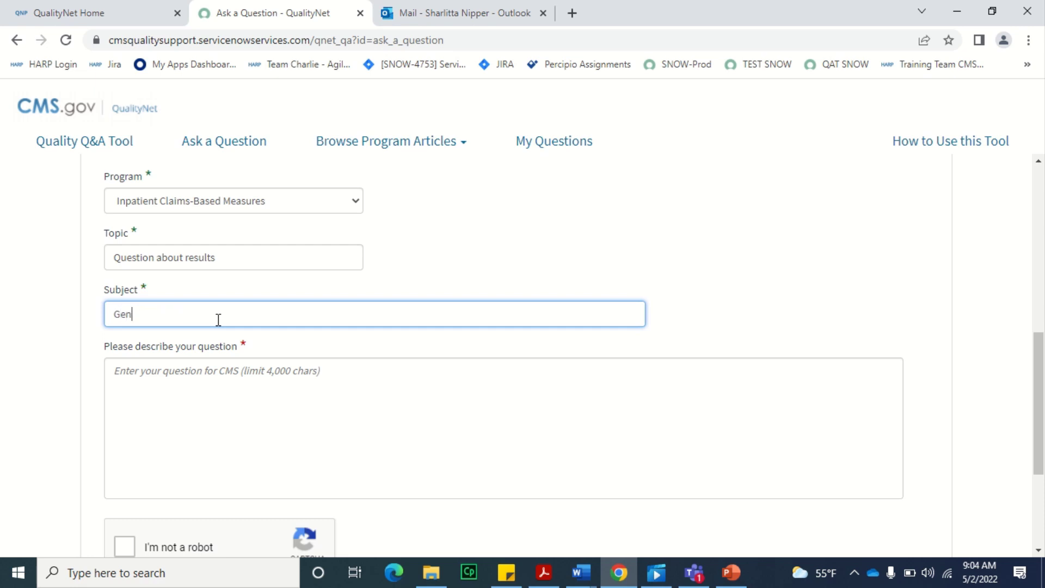
pyautogui.write('eral Question')
pyautogui.moveTo(196, 308); pyautogui.dragTo(99, 312)
pyautogui.hotkey('ctrl', 'c')
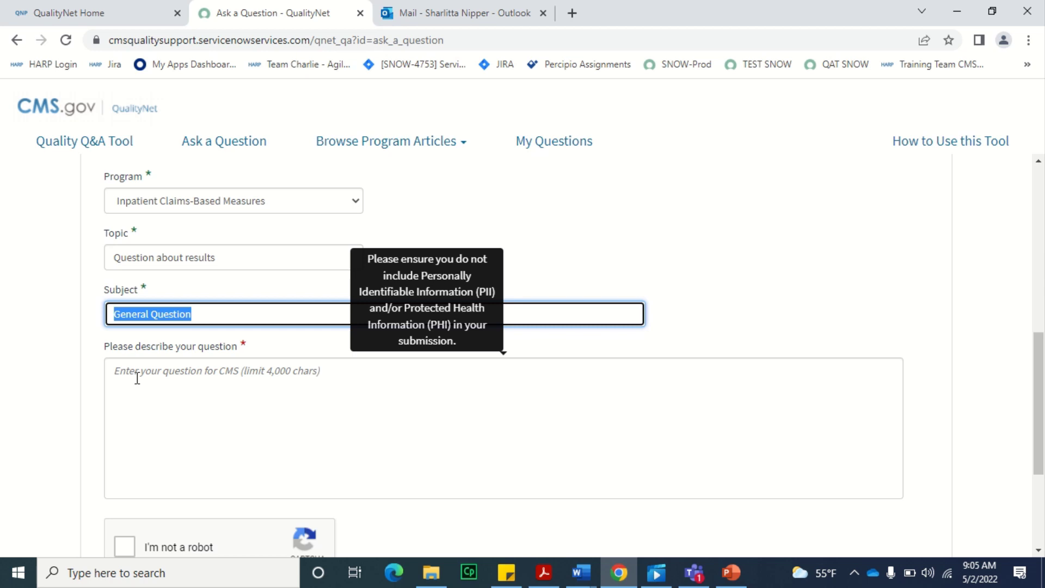
pyautogui.click(139, 378)
pyautogui.hotkey('ctrl', 'v')
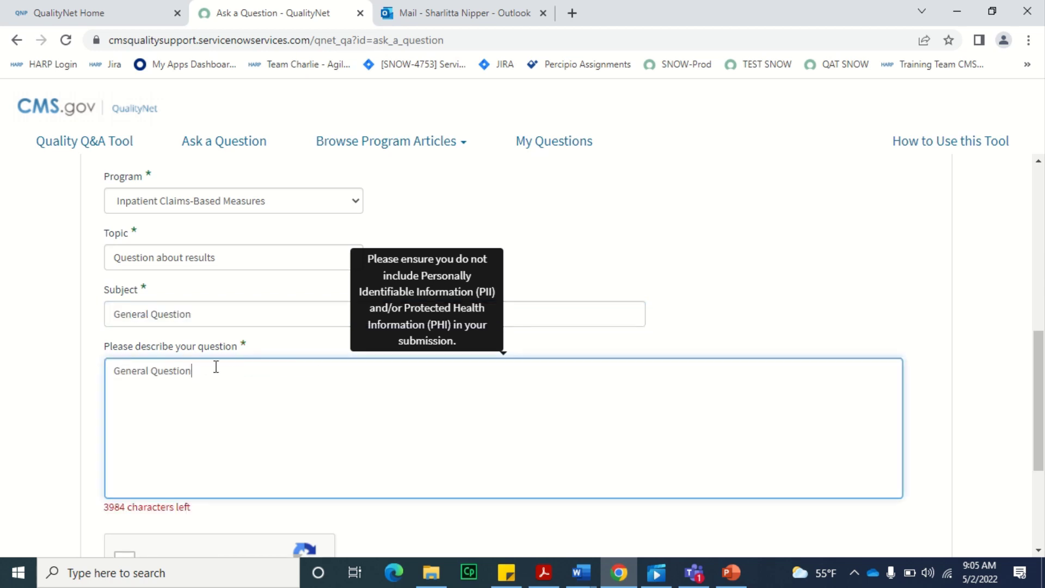
pyautogui.write('-additional details')
pyautogui.scroll(-2, 402, 478)
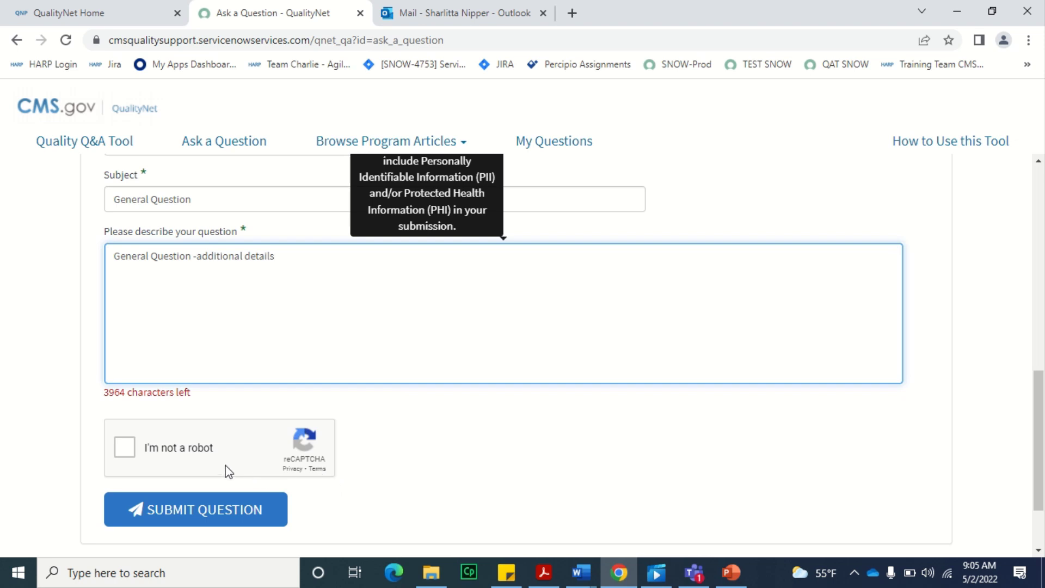
pyautogui.click(125, 447)
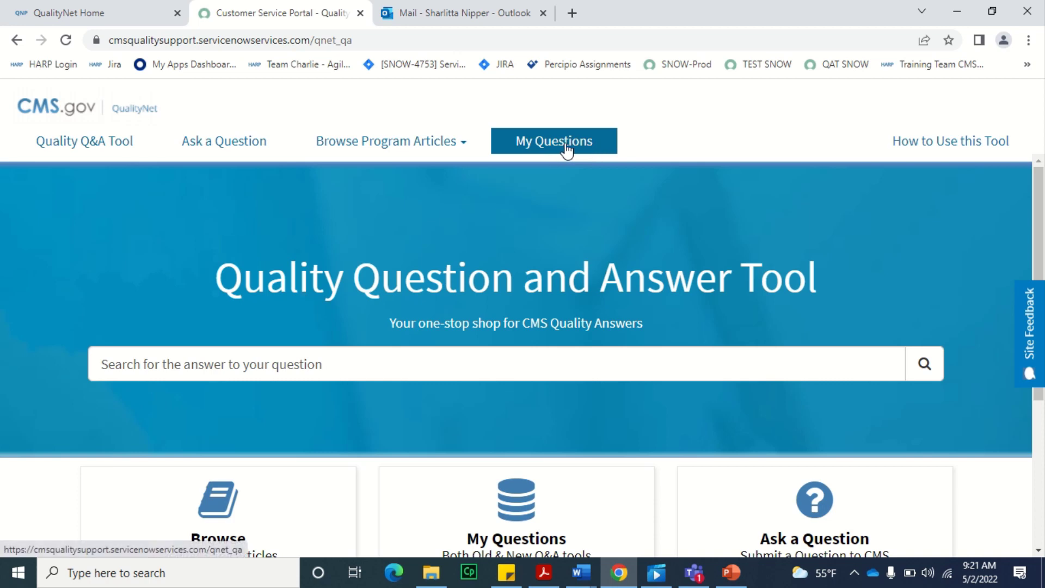
# - Open My Questions and set the lookup method to Case/Reference # of a question
pyautogui.click(546, 507)
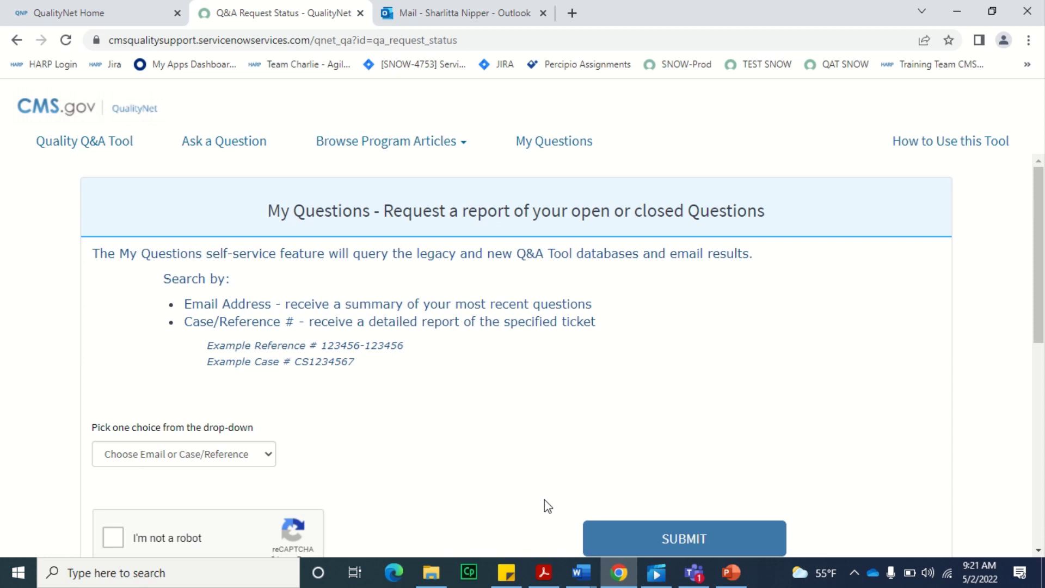
pyautogui.click(260, 456)
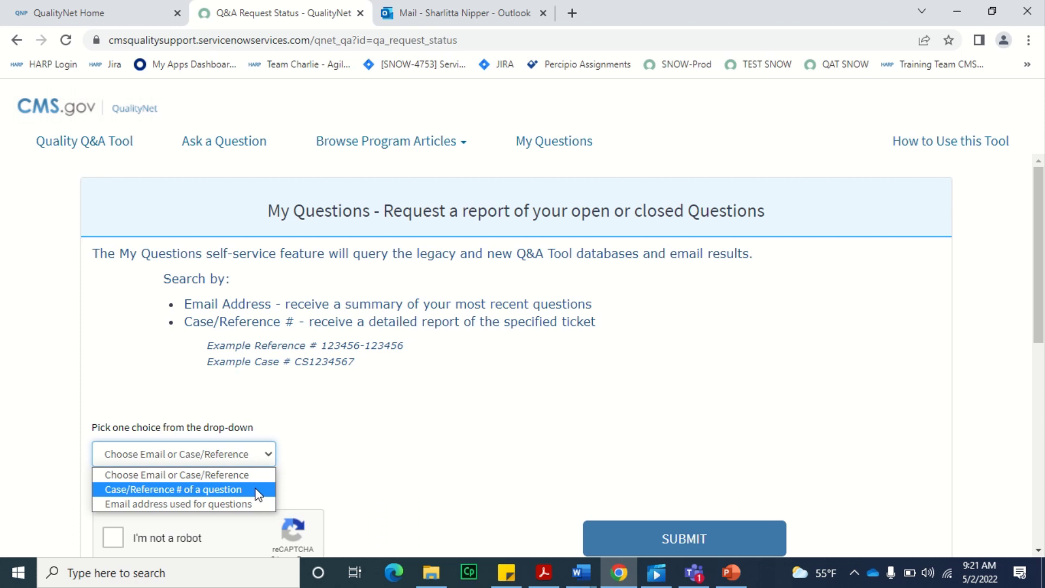
pyautogui.click(258, 492)
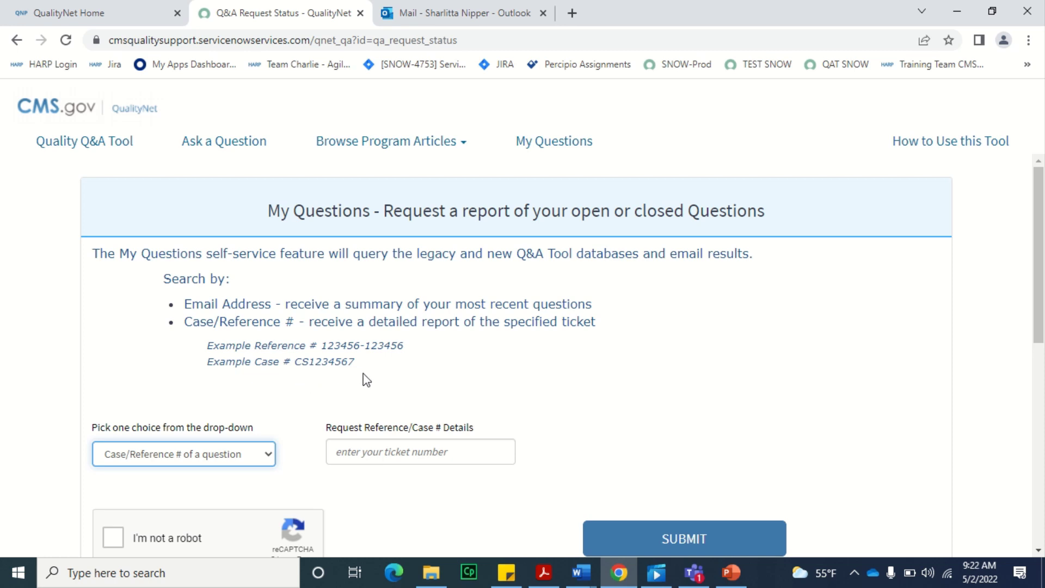
# - Set lookup to 'Email address used for questions', enter the requester's email, and tick I'm not a robot
pyautogui.click(268, 463)
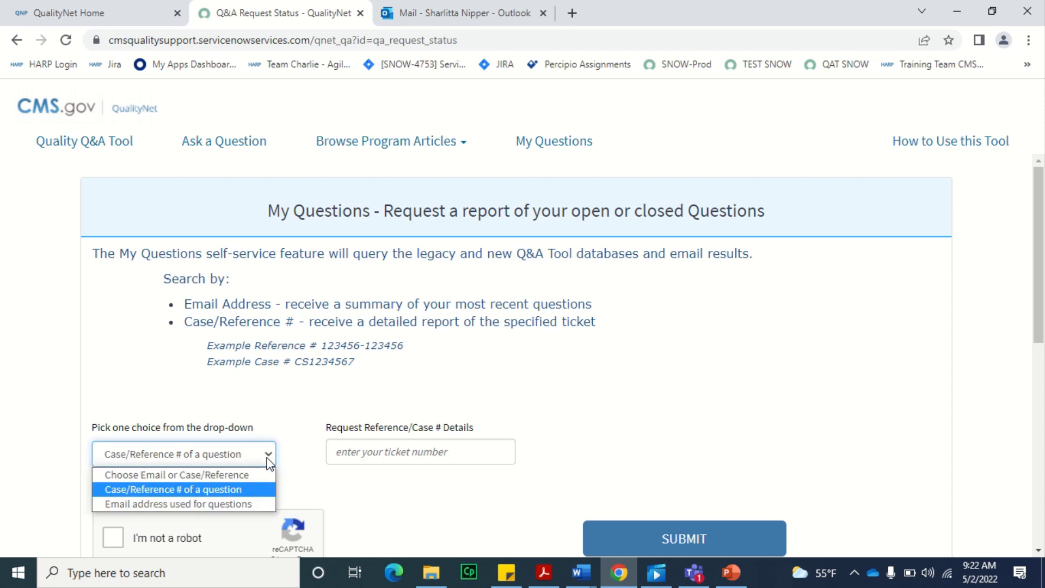
pyautogui.click(257, 503)
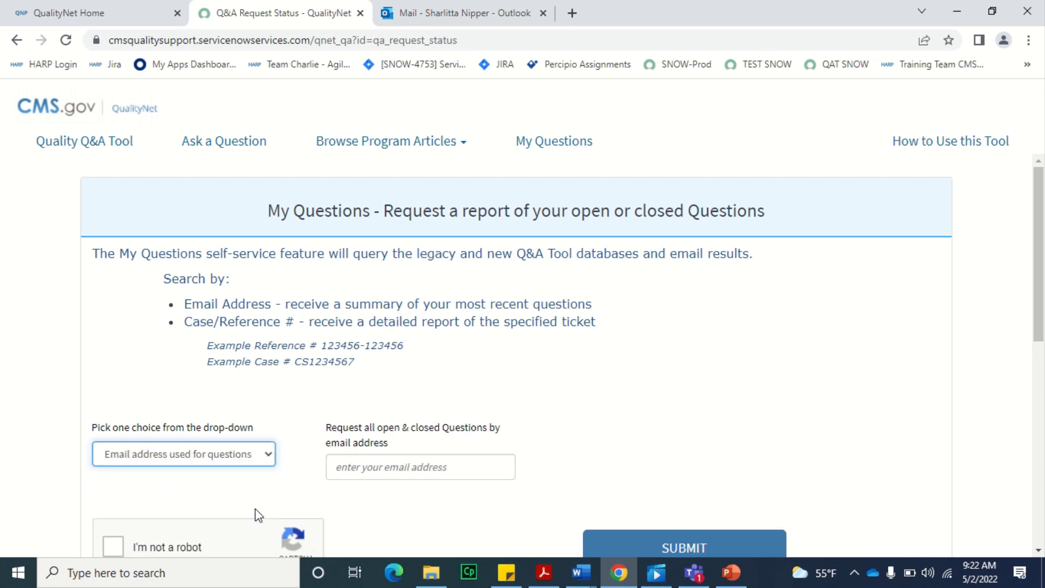
pyautogui.click(356, 466)
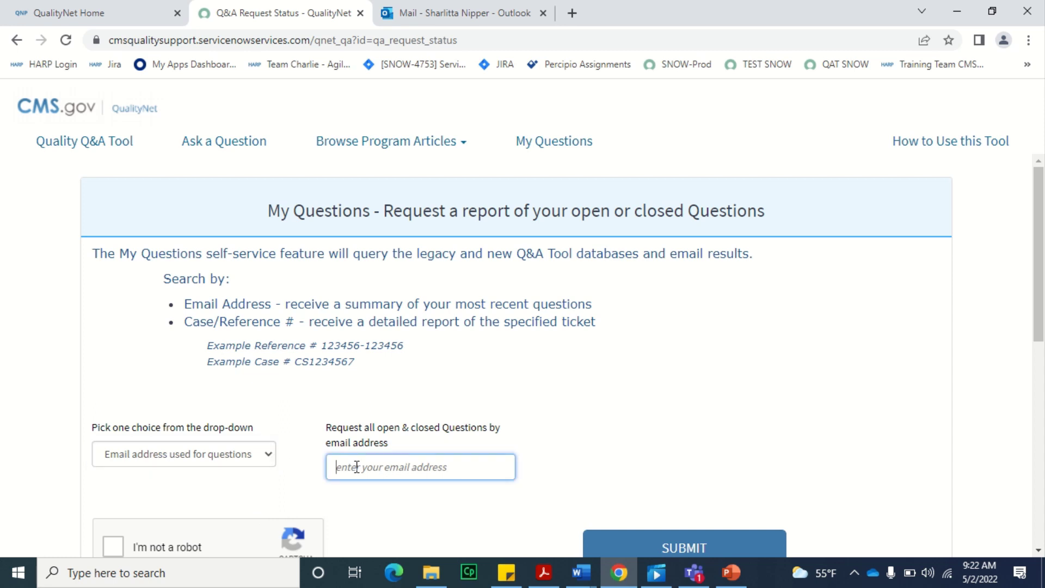
pyautogui.scroll(-3, 355, 467)
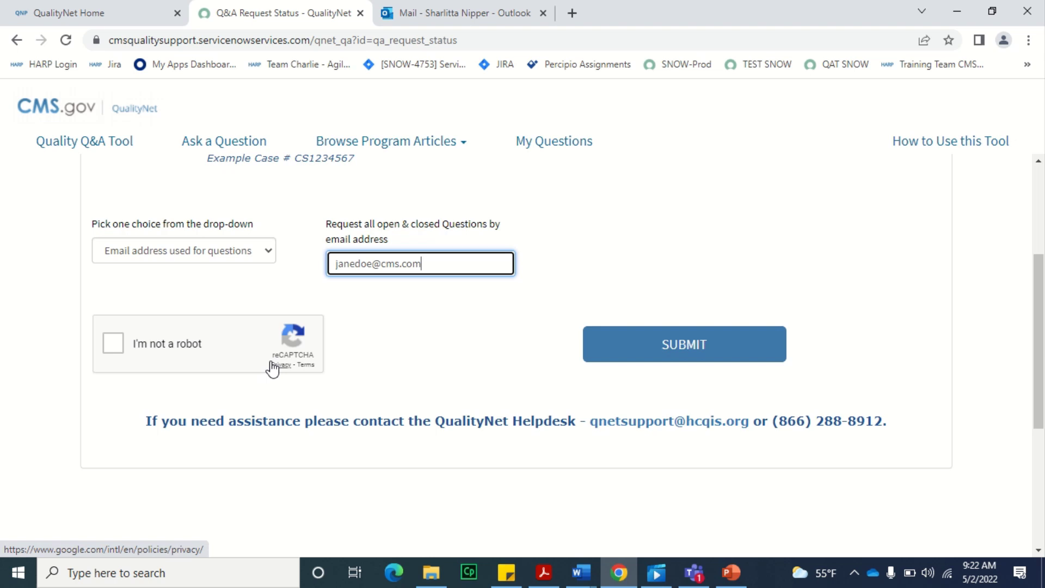
pyautogui.click(116, 346)
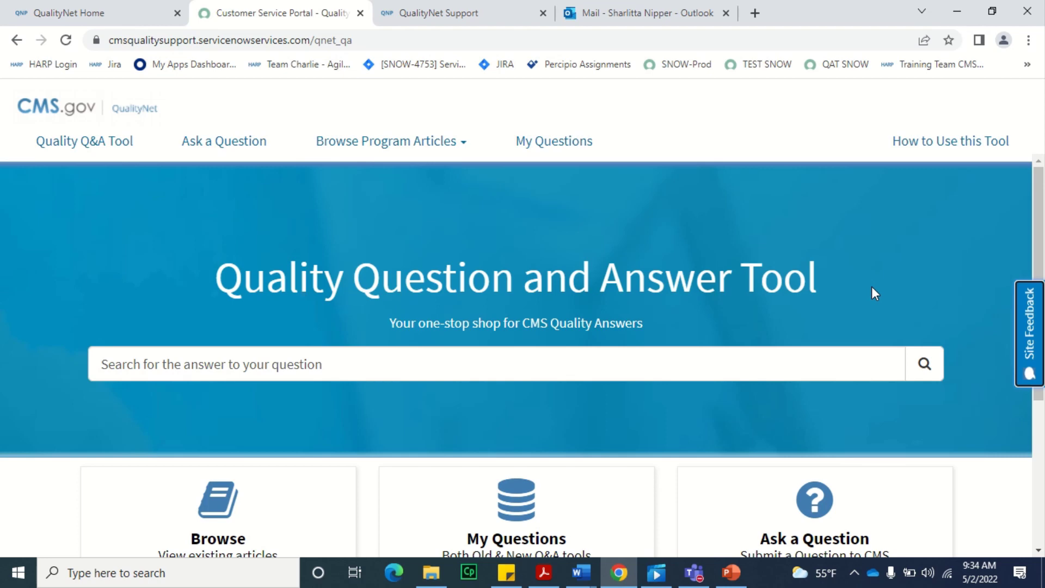
# - Open the Site Feedback form and rate the experience Extremely Satisfied
pyautogui.click(1038, 344)
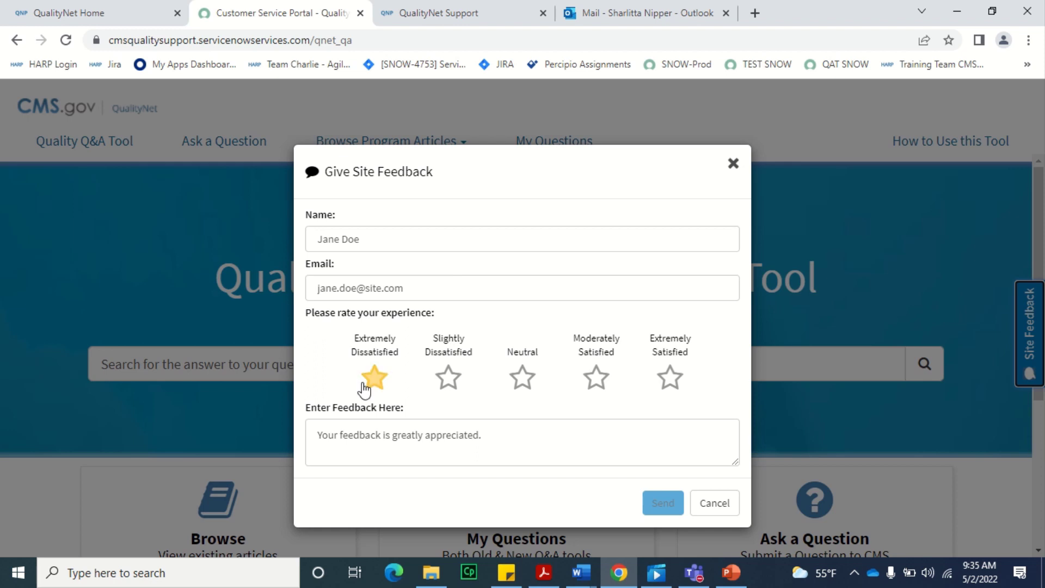
pyautogui.click(681, 387)
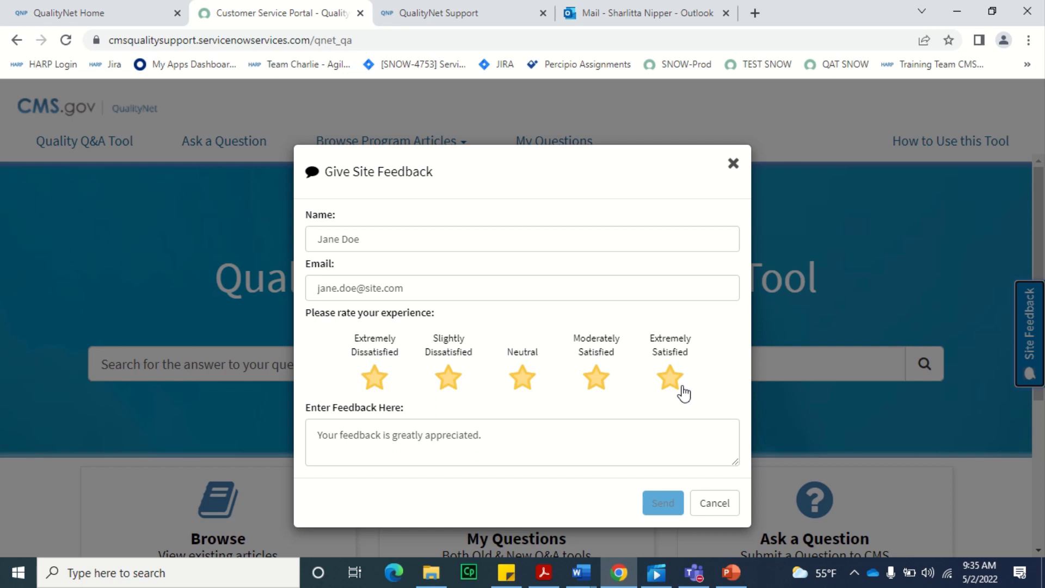